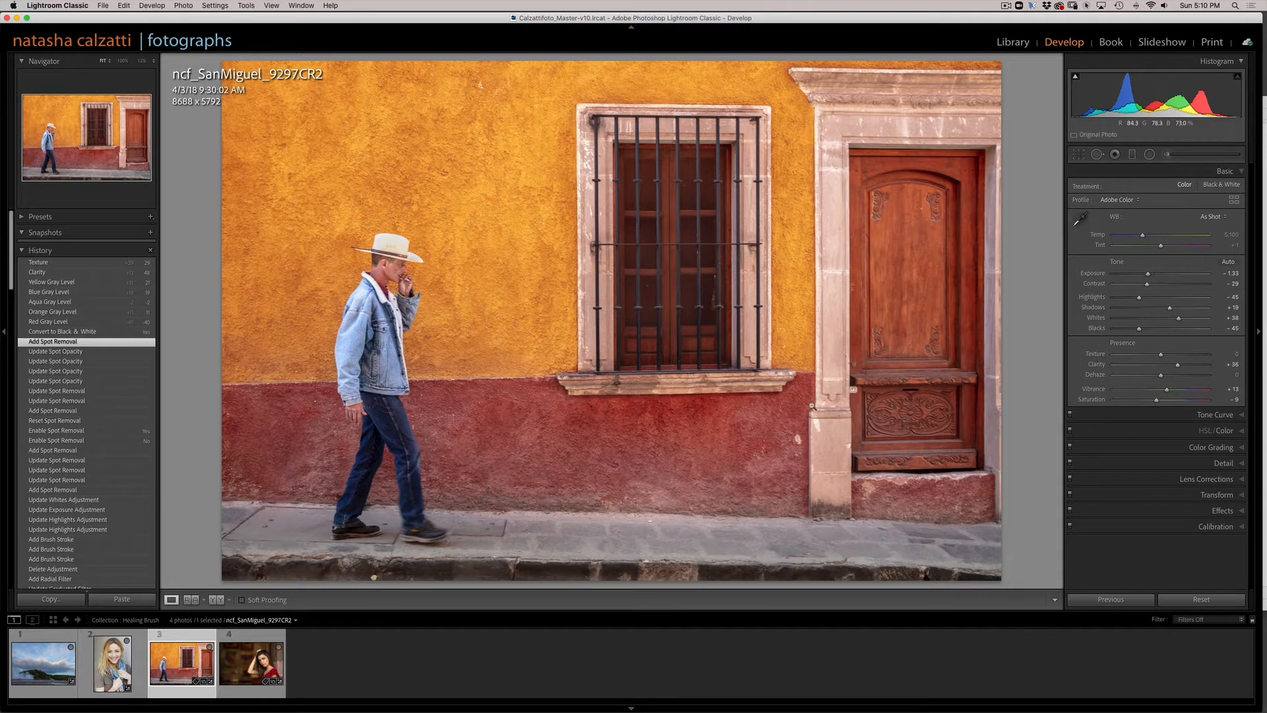
- Create a virtual copy of the street photo and convert the copy to black and white
right_click(762, 343)
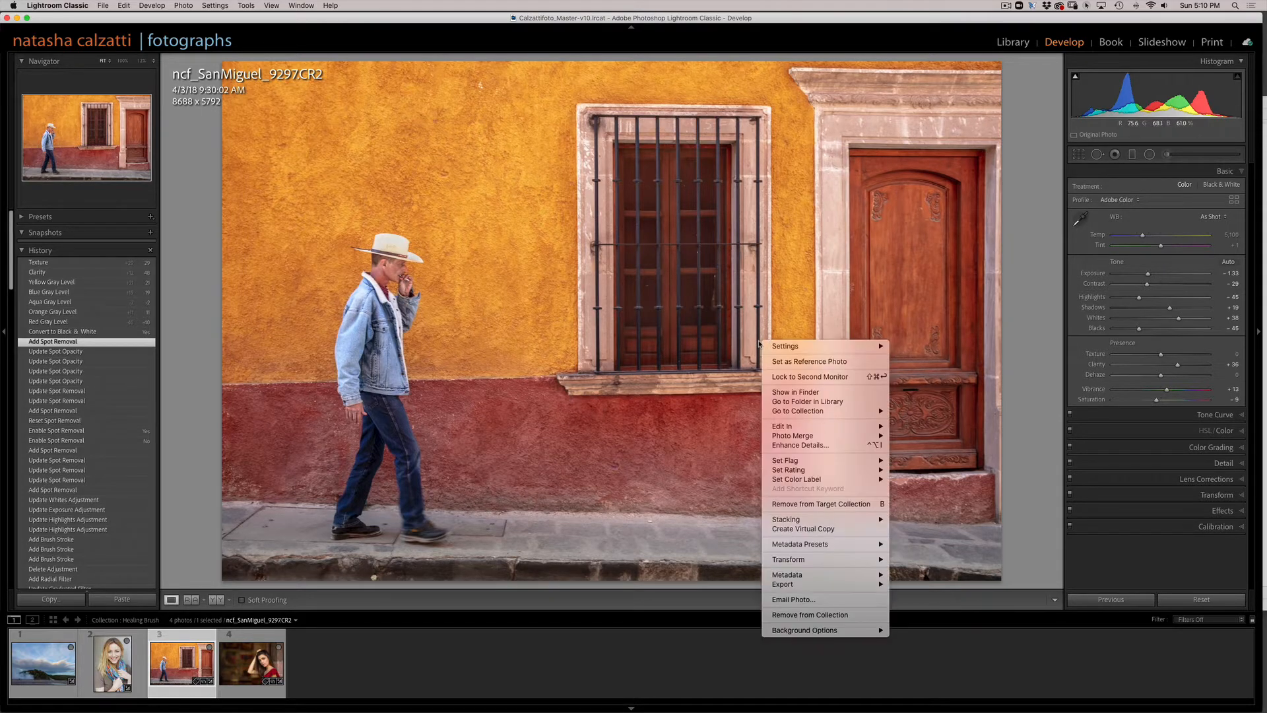
click(828, 530)
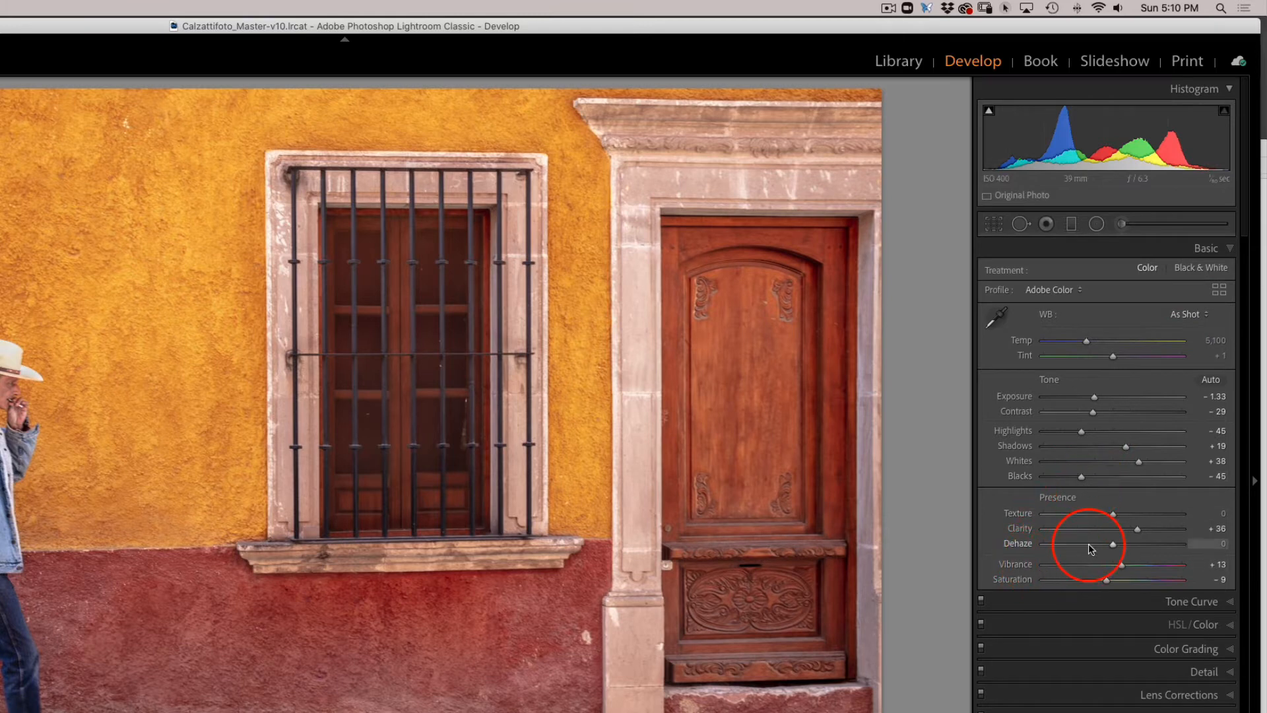
click(1182, 272)
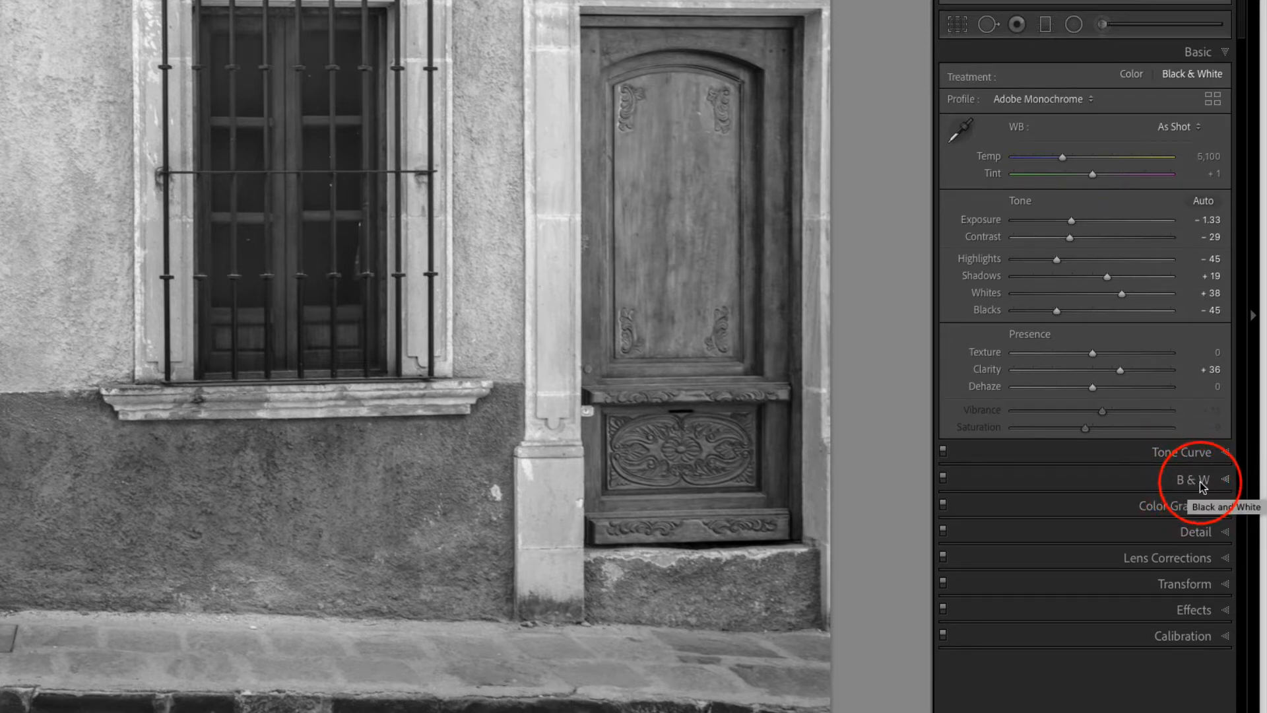
- Adjust the black-and-white mix to Red -35, Orange +4, Yellow -14, Blue -16 and Purple -5, using targeted adjustment on the wall, jacket and hat
click(1202, 485)
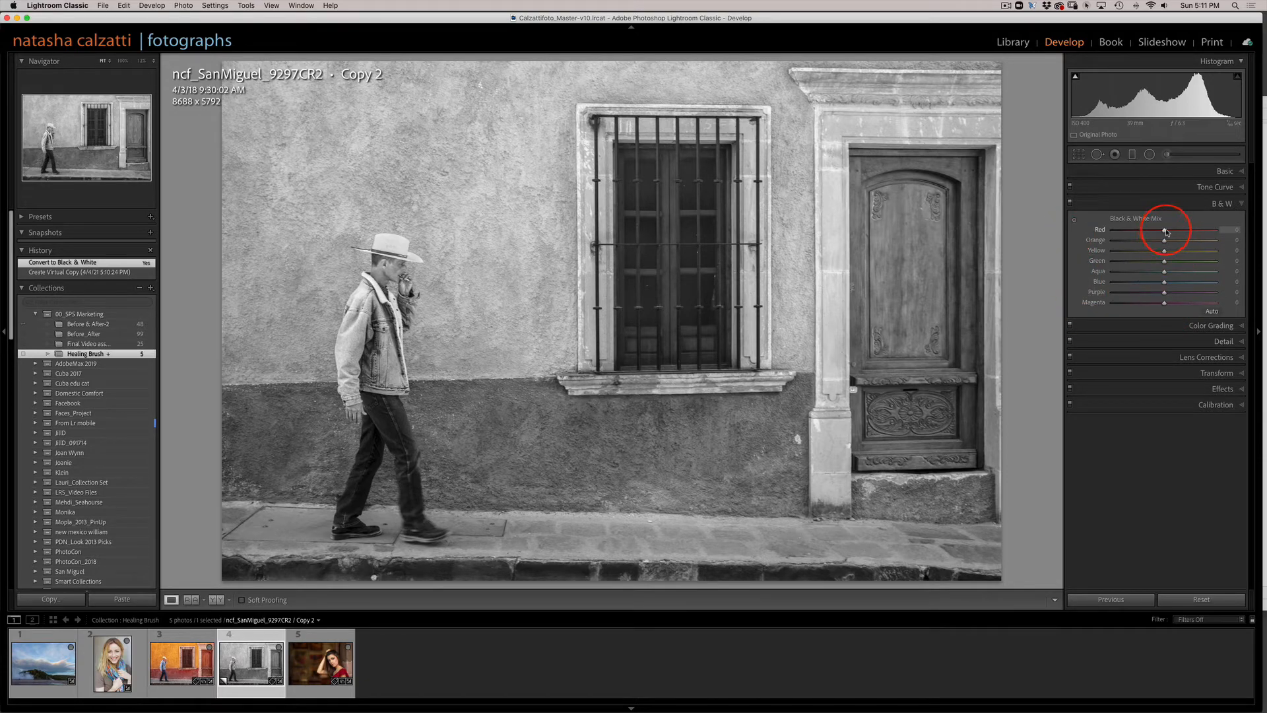
mouse_move(1166, 231)
mouse_down()
mouse_move(1226, 229)
mouse_move(1134, 235)
mouse_move(1188, 231)
mouse_move(1144, 238)
mouse_up()
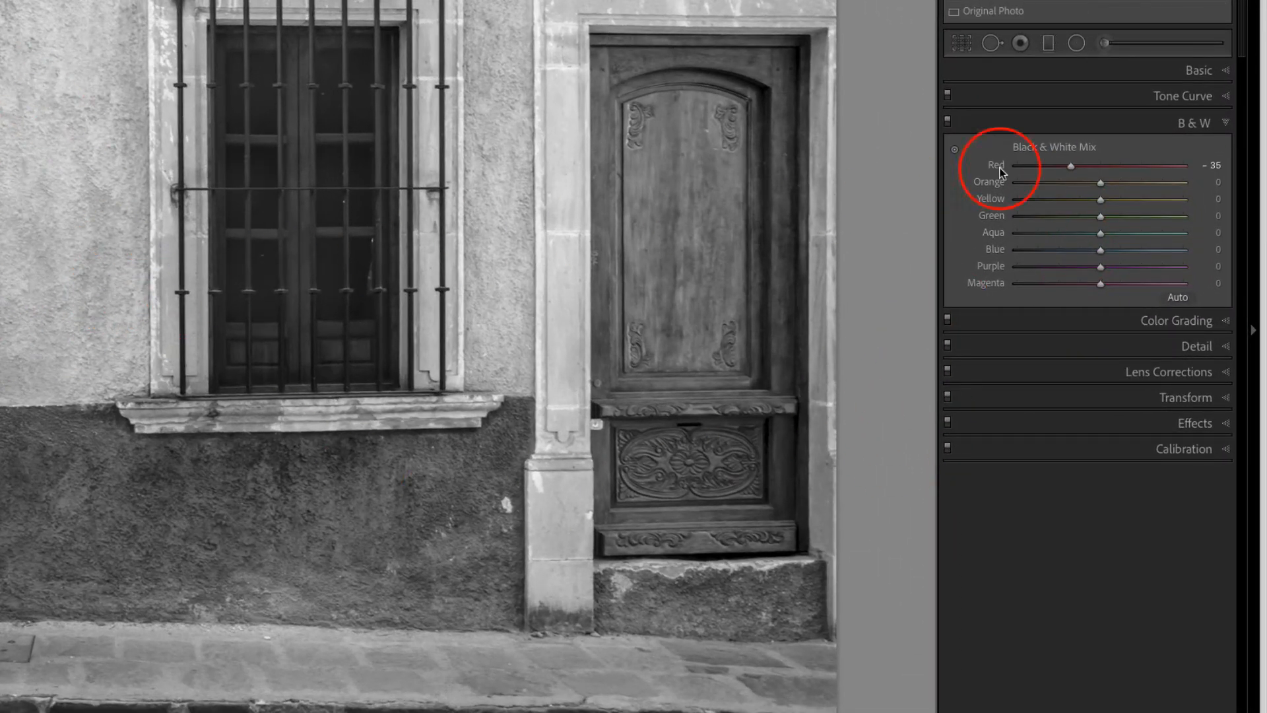
click(954, 149)
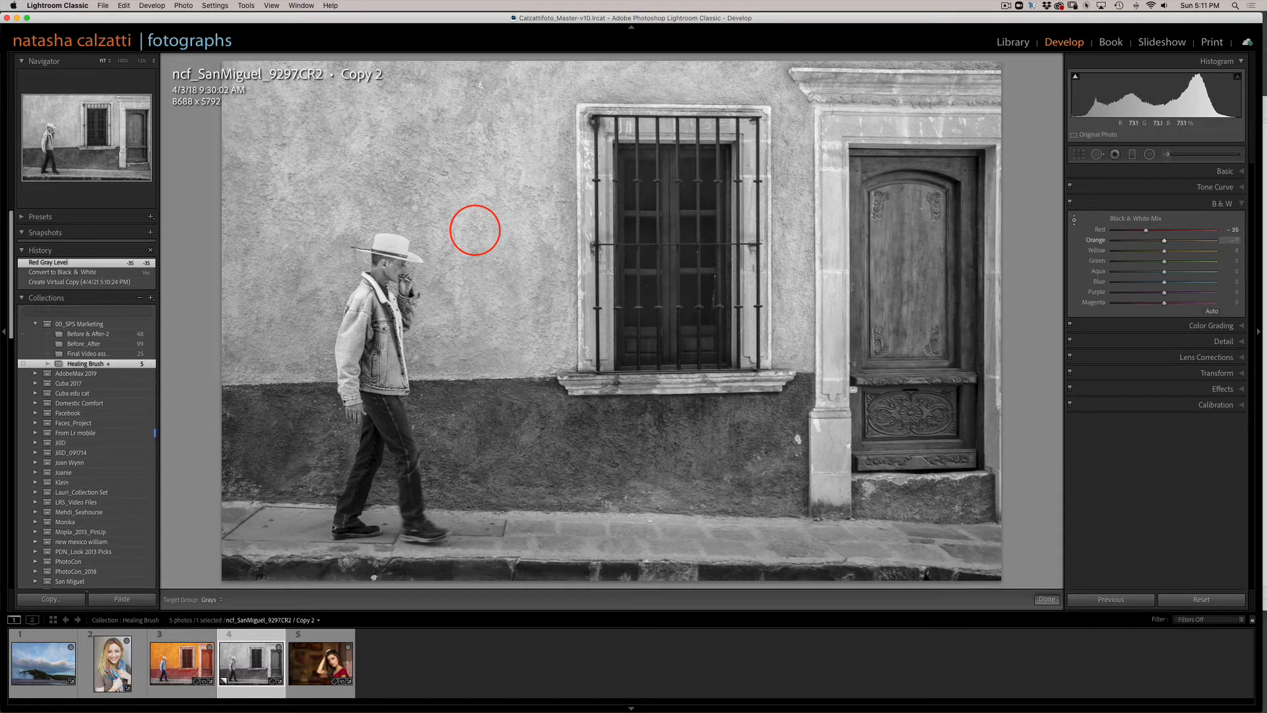
drag(475, 231, 462, 198)
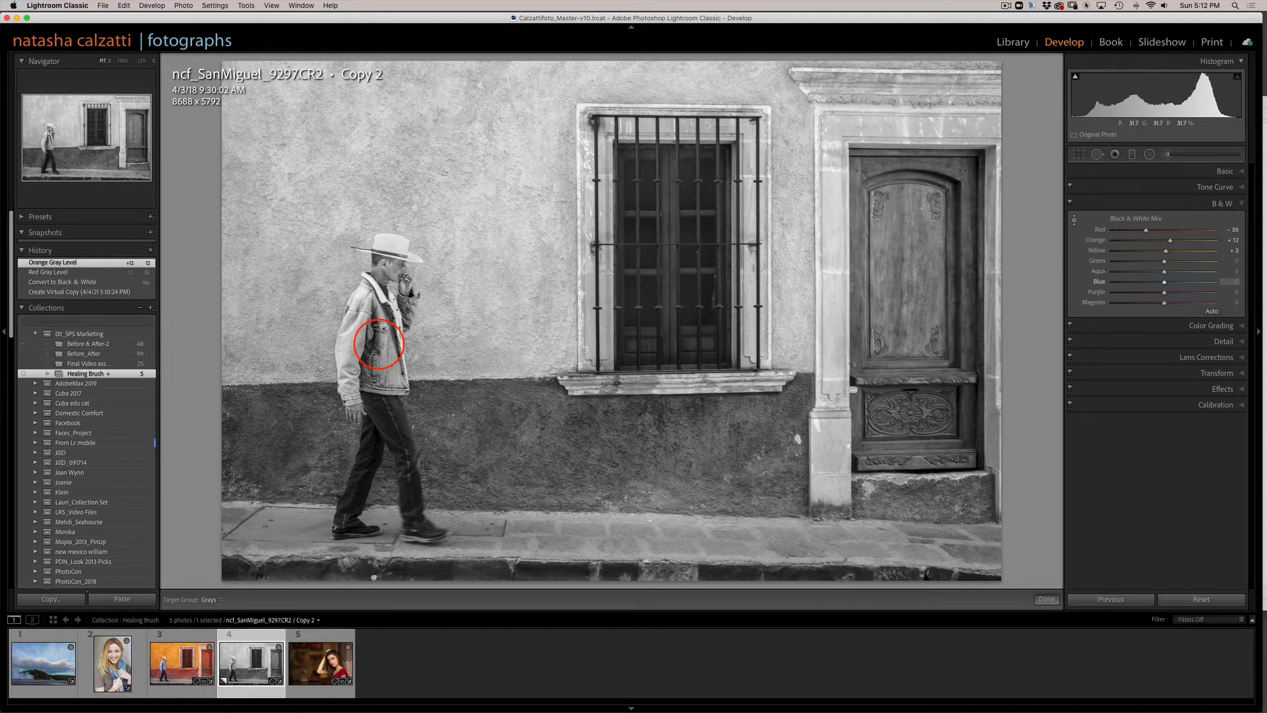
drag(378, 344, 350, 308)
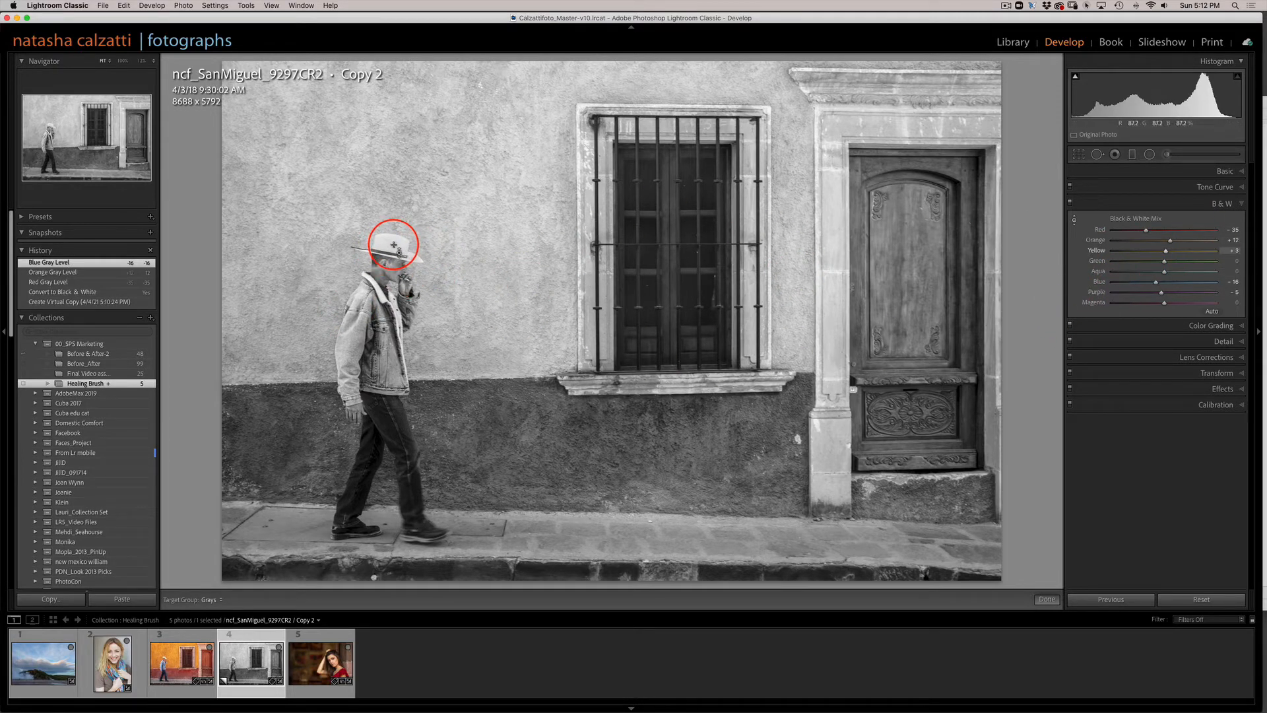
mouse_move(395, 245)
mouse_down()
mouse_move(394, 217)
mouse_move(385, 246)
mouse_move(385, 235)
mouse_up()
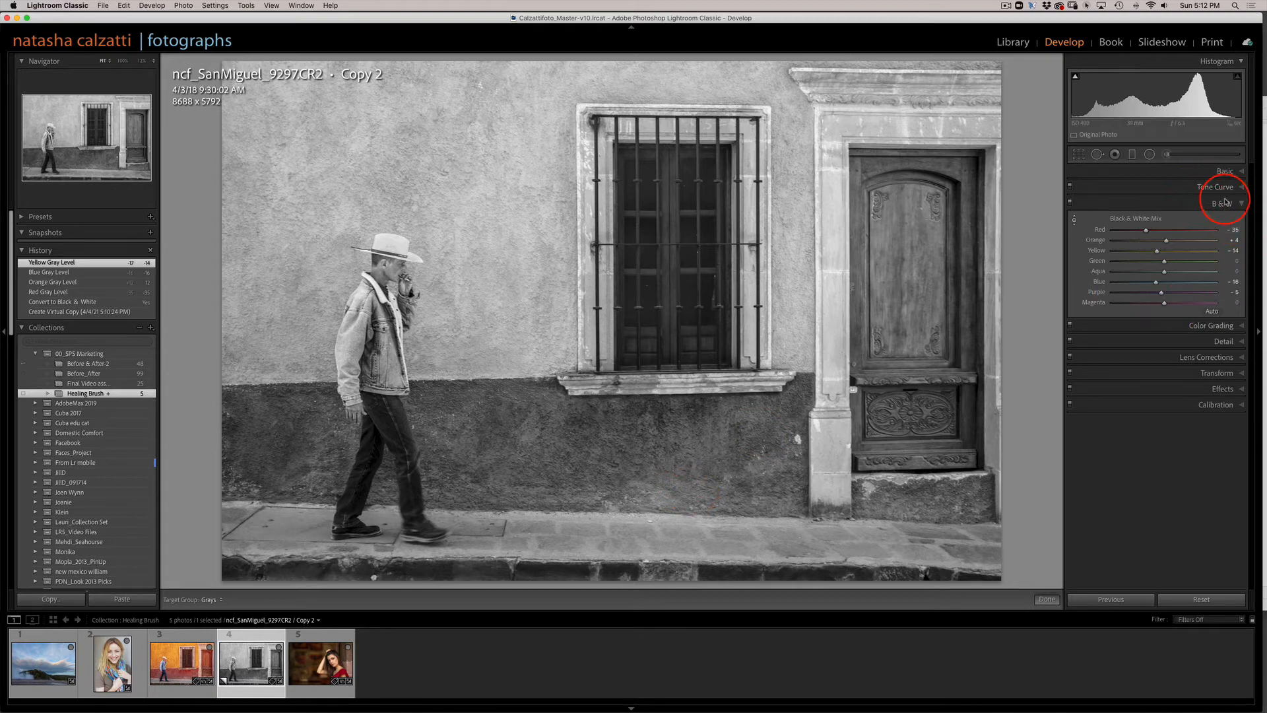
- Raise the whole photo's Clarity to +100 and Texture to +5
click(1223, 171)
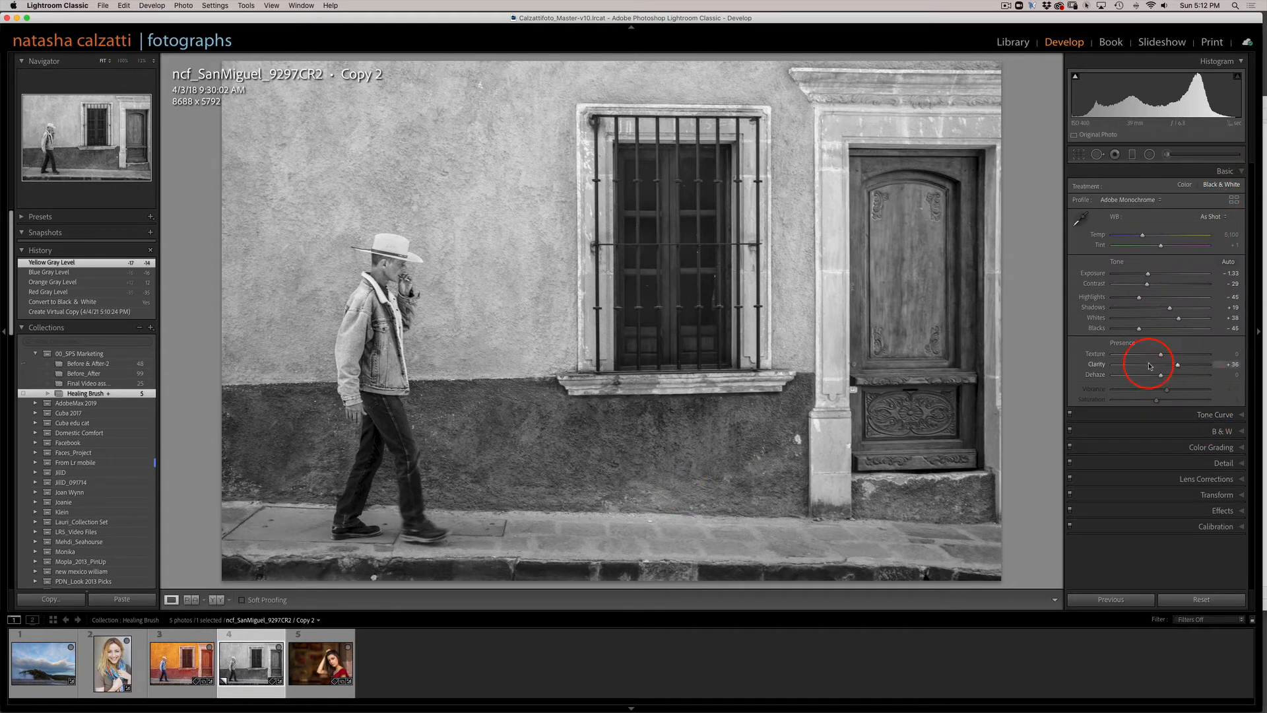
drag(1178, 365, 1226, 366)
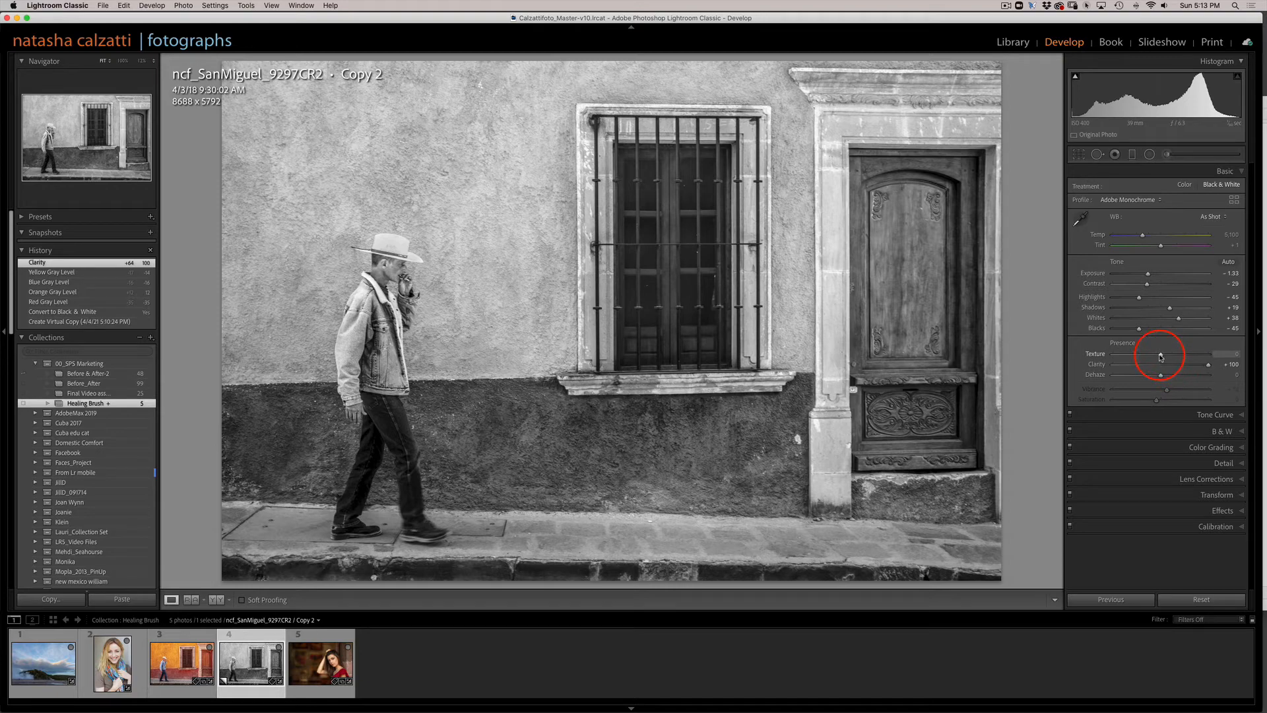
mouse_move(1168, 357)
mouse_down()
mouse_move(1180, 356)
mouse_move(1166, 357)
mouse_up()
drag(1163, 358, 1164, 362)
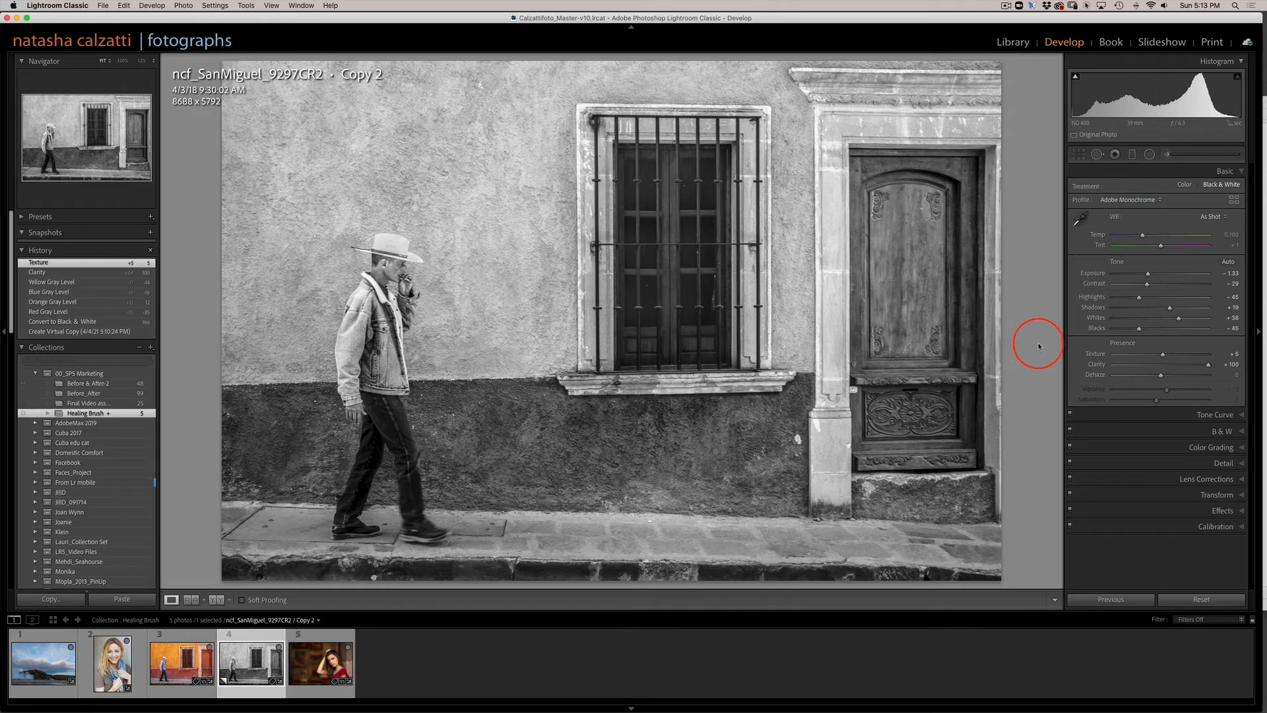
- Reset the radial filter's effect settings and place a small radial filter over the man's face
click(1148, 156)
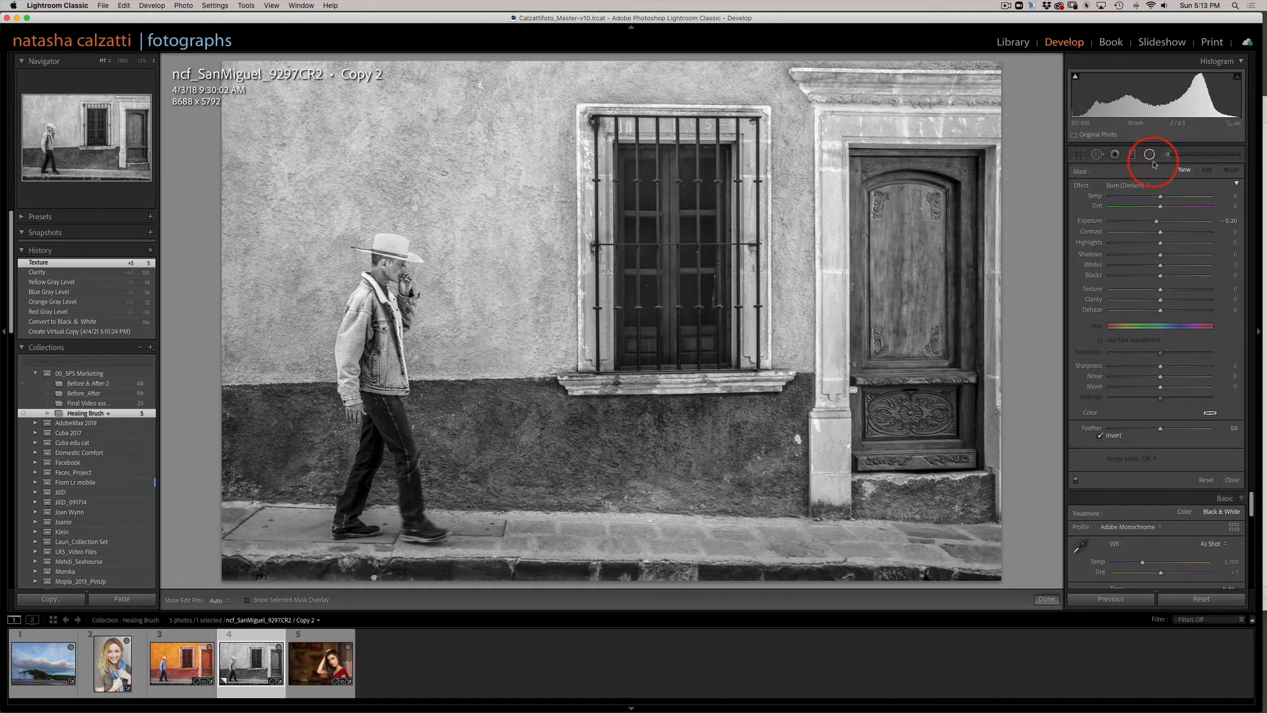
double_click(1083, 185)
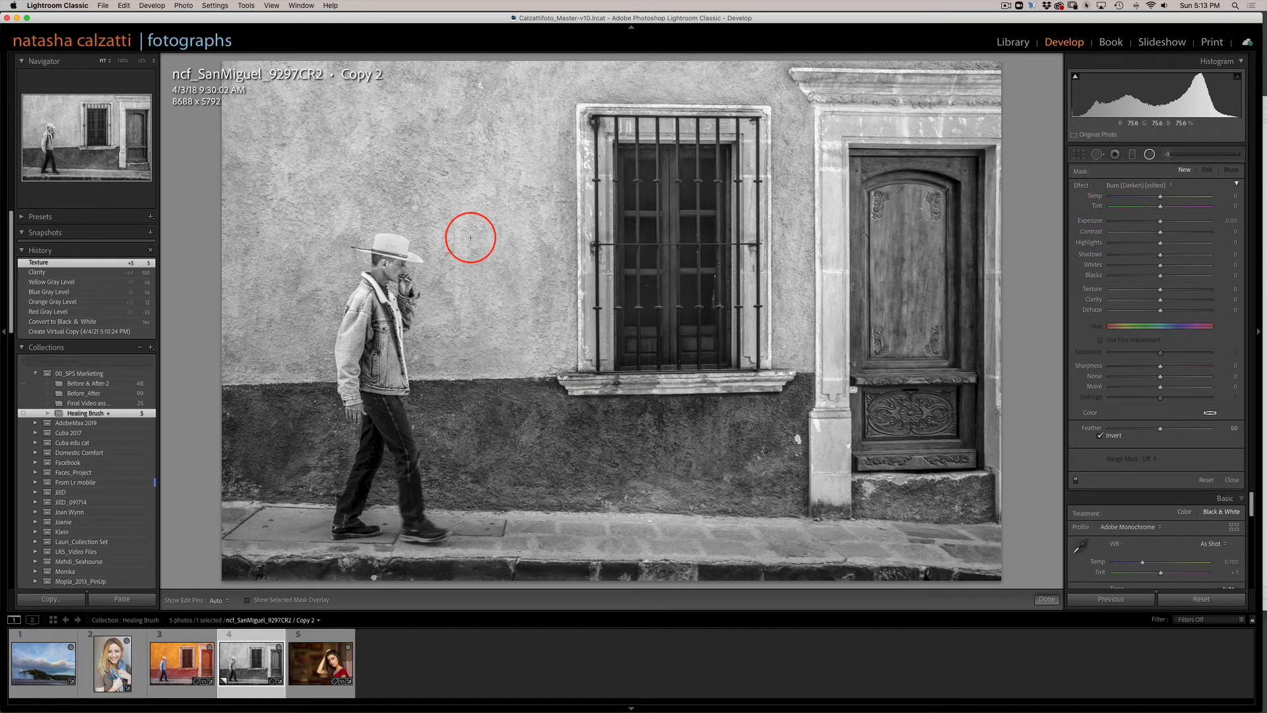
mouse_move(388, 282)
mouse_down()
mouse_move(407, 274)
mouse_move(403, 295)
mouse_move(396, 283)
mouse_up()
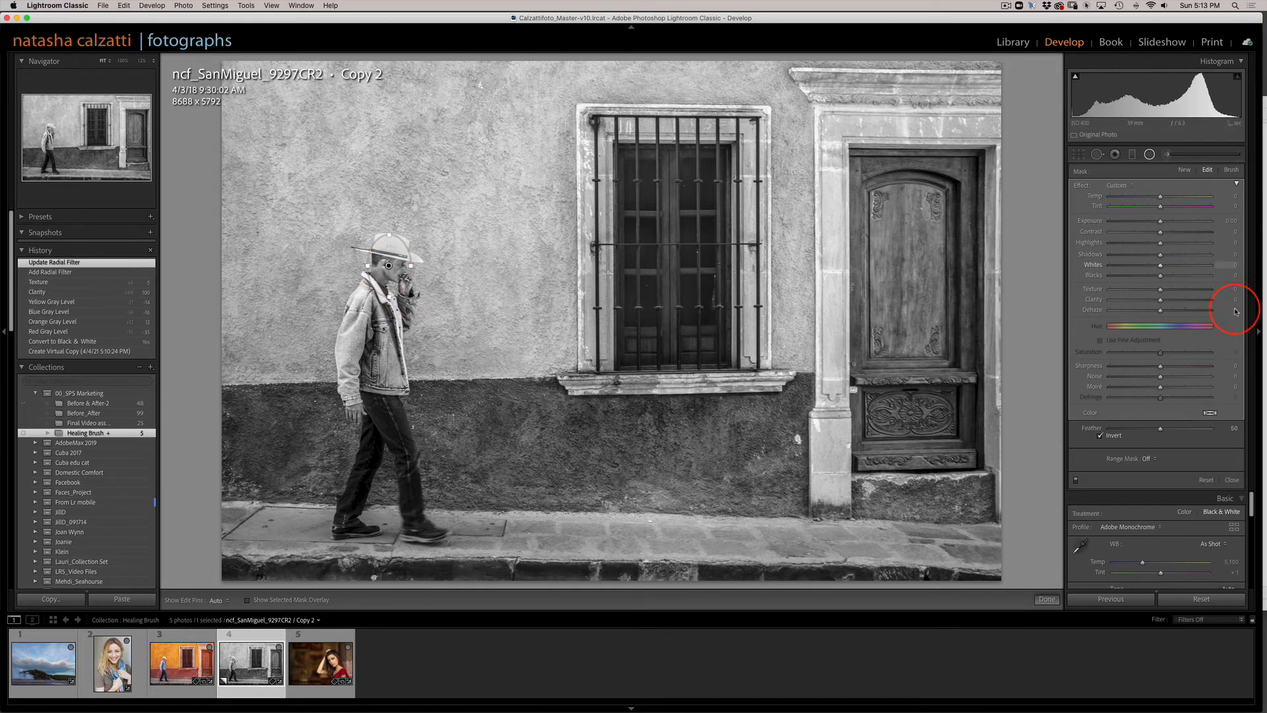
- Try maximum Clarity outside the face filter with its mask inversion off, and reset Clarity to 0
click(1100, 436)
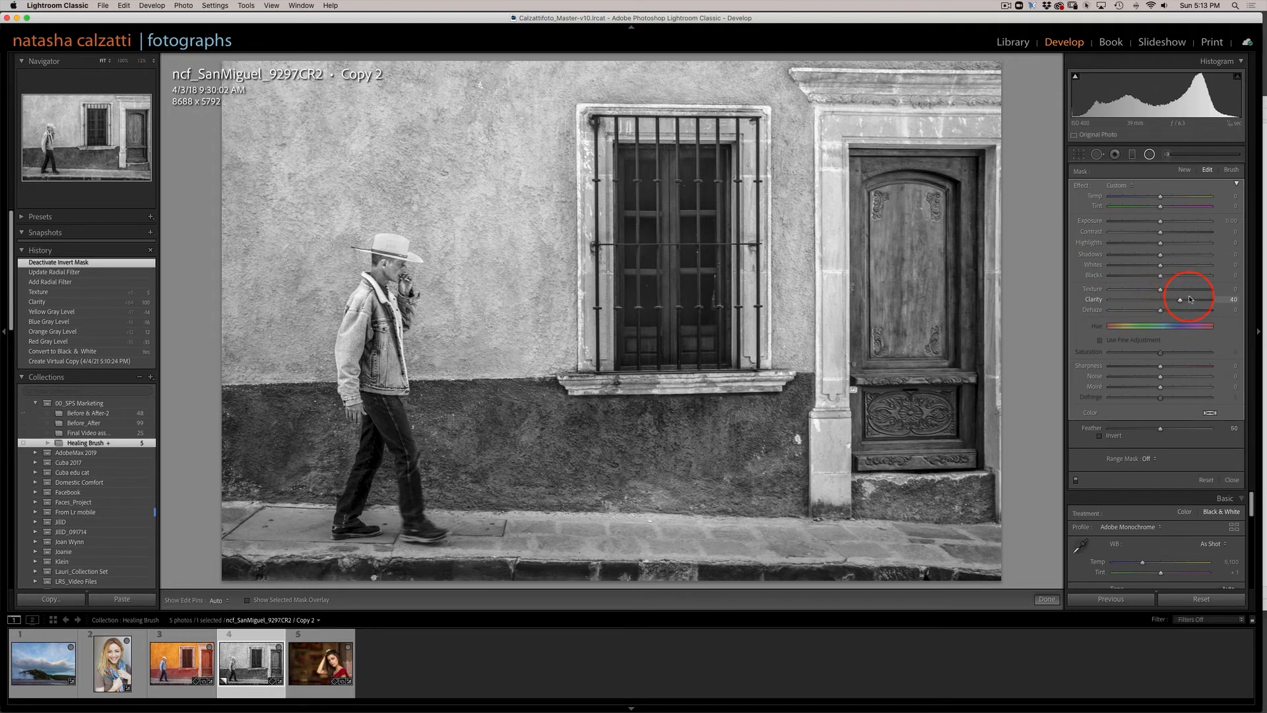
drag(1190, 299, 1232, 298)
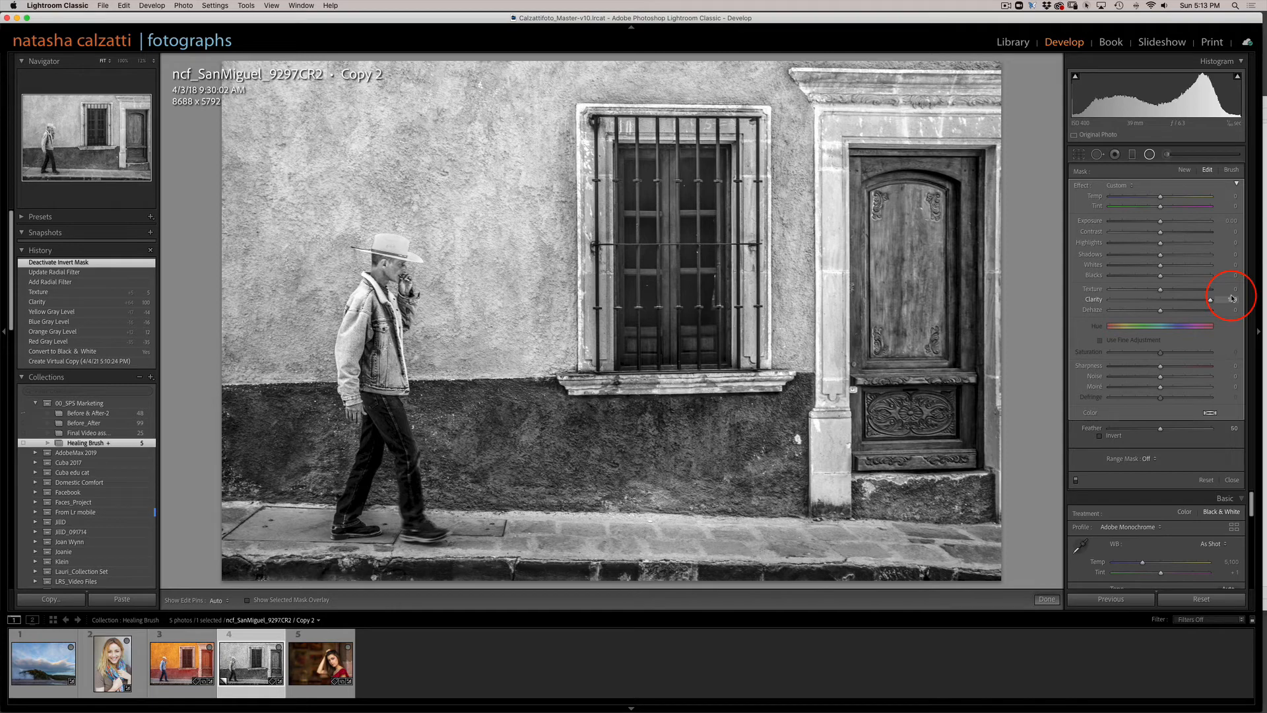
double_click(1165, 301)
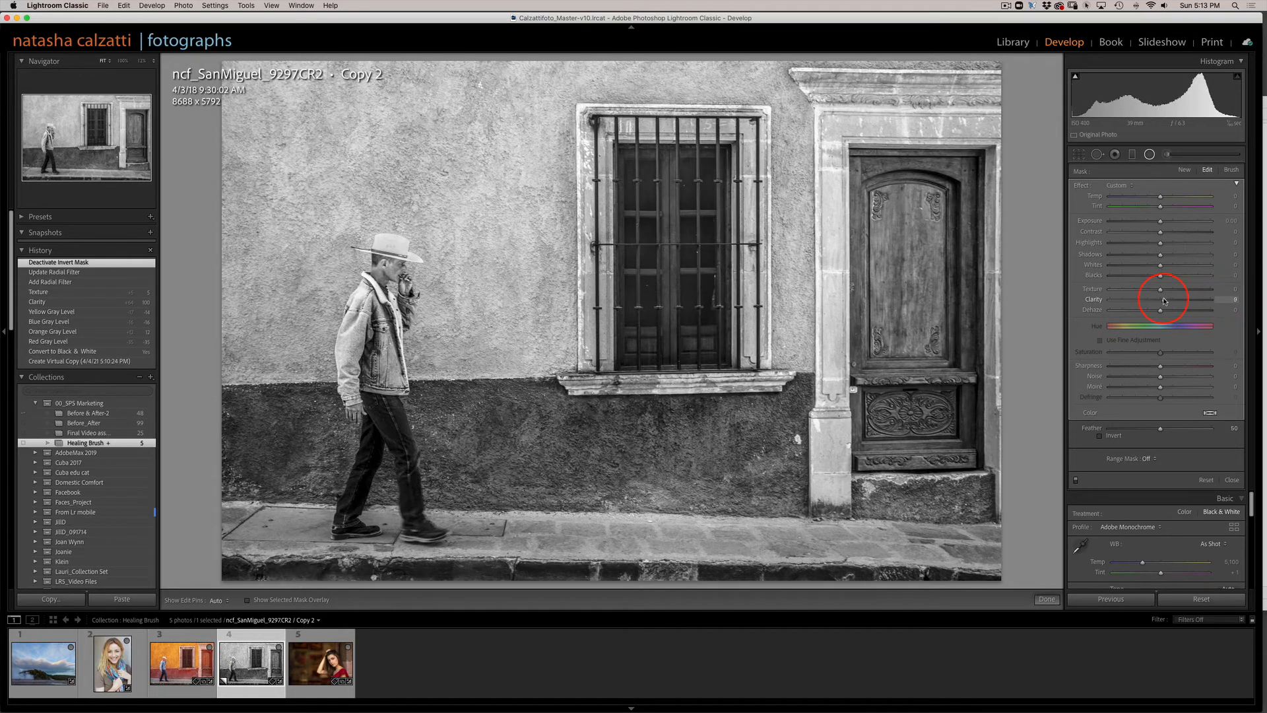
- Turn the face filter's mask inversion on and set its Clarity to 73, Shadows to -37 and Highlights to 22
click(1098, 439)
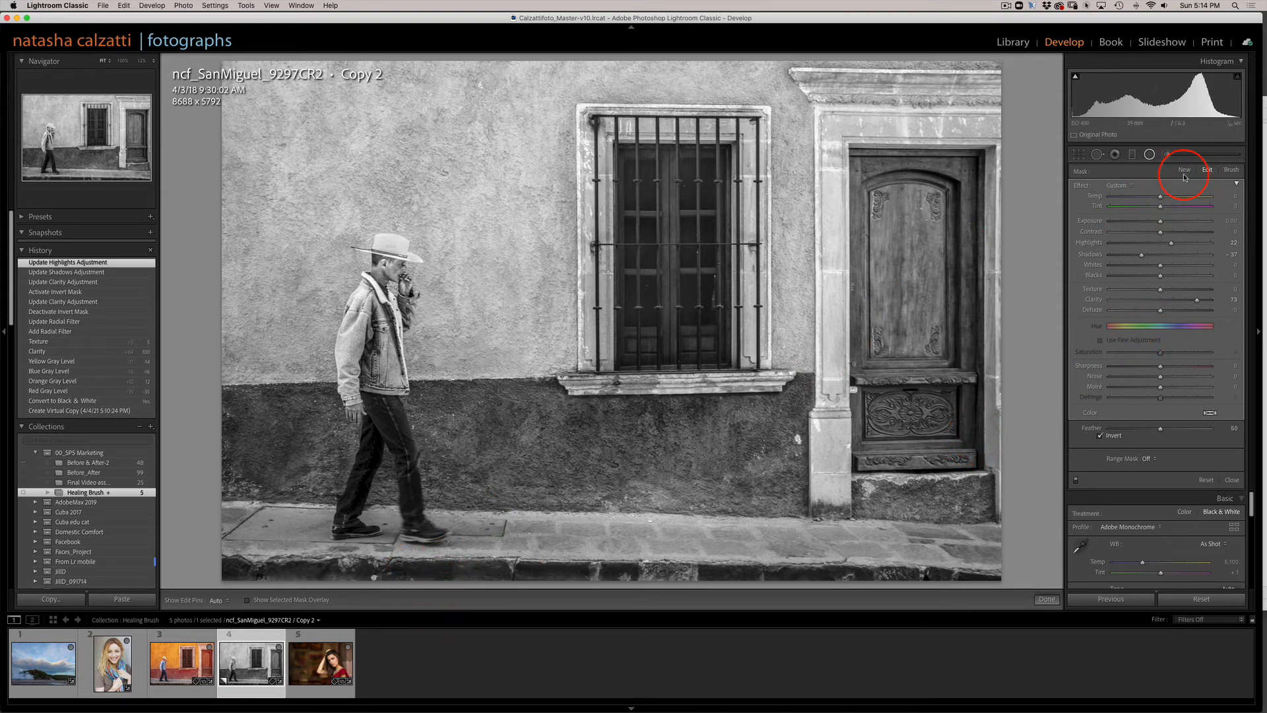
- Add a radial filter over the man's jacket with Exposure -0.21, Shadows -28 and Clarity 43
click(388, 266)
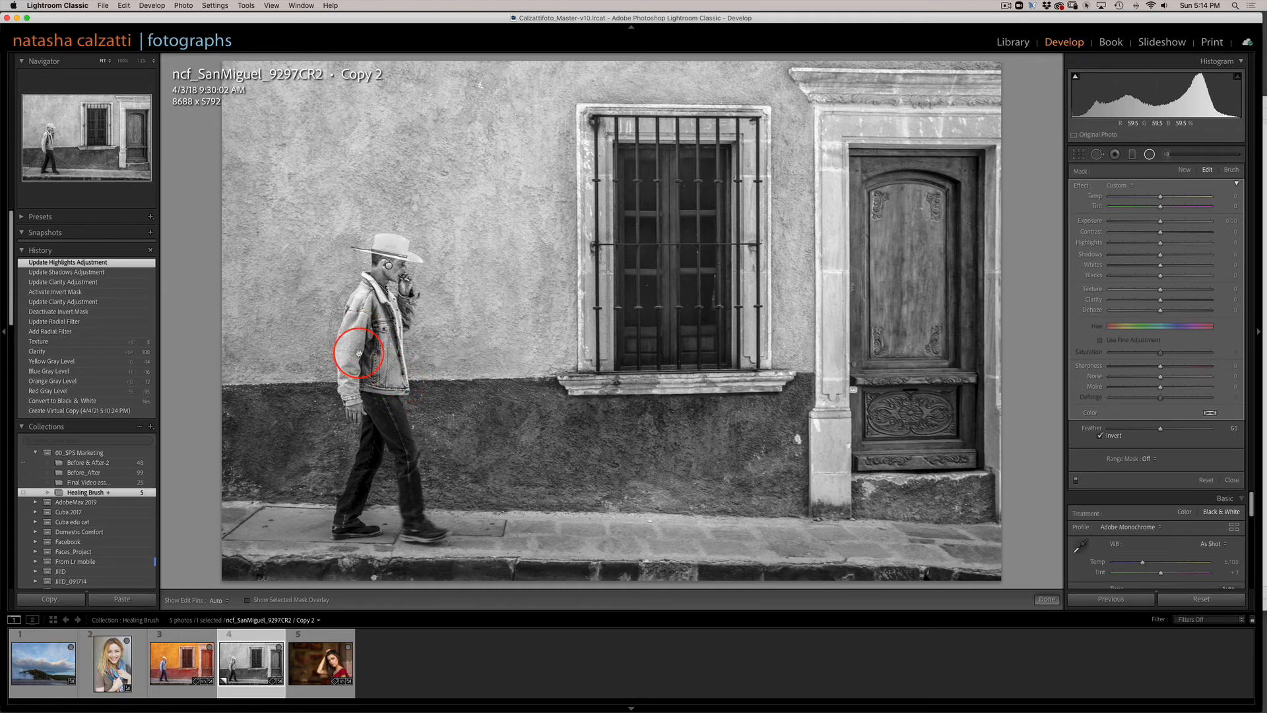
drag(364, 332, 400, 384)
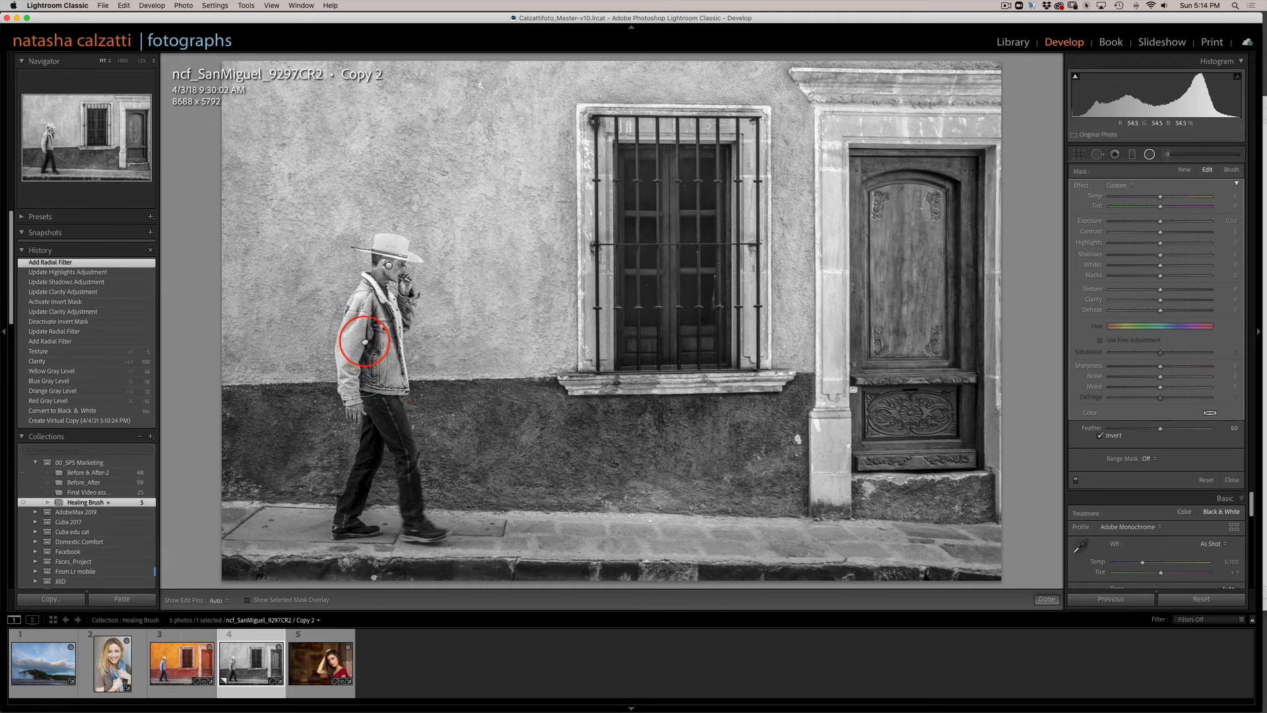
drag(368, 340, 438, 396)
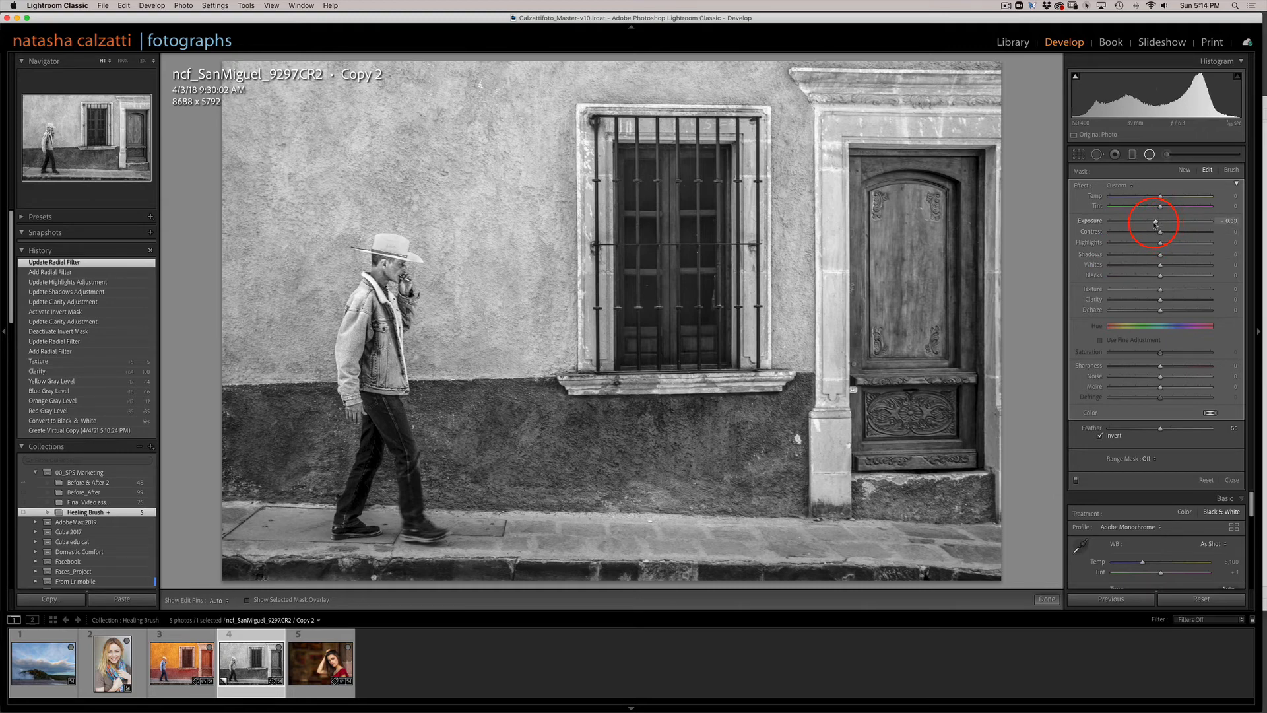
drag(1155, 224, 1154, 230)
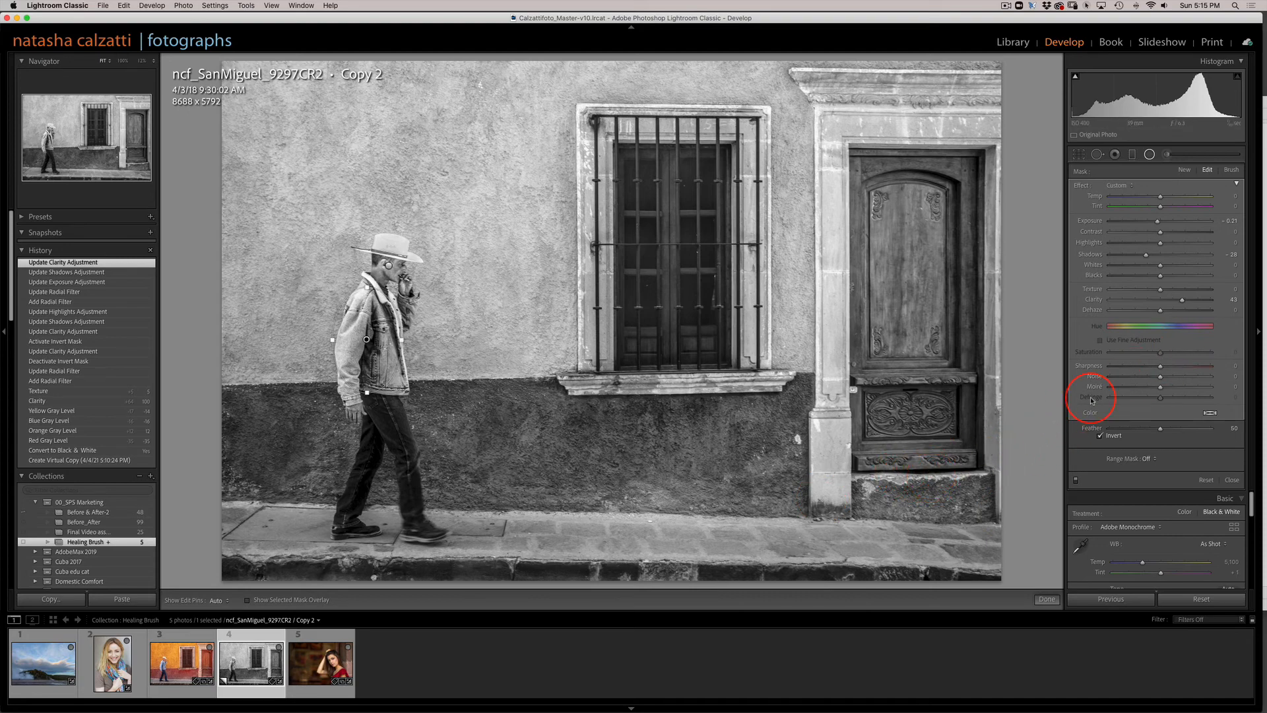
- Add a large radial filter spanning the man, window and part of the door, stretching it nearly to the photo's full height
click(1185, 173)
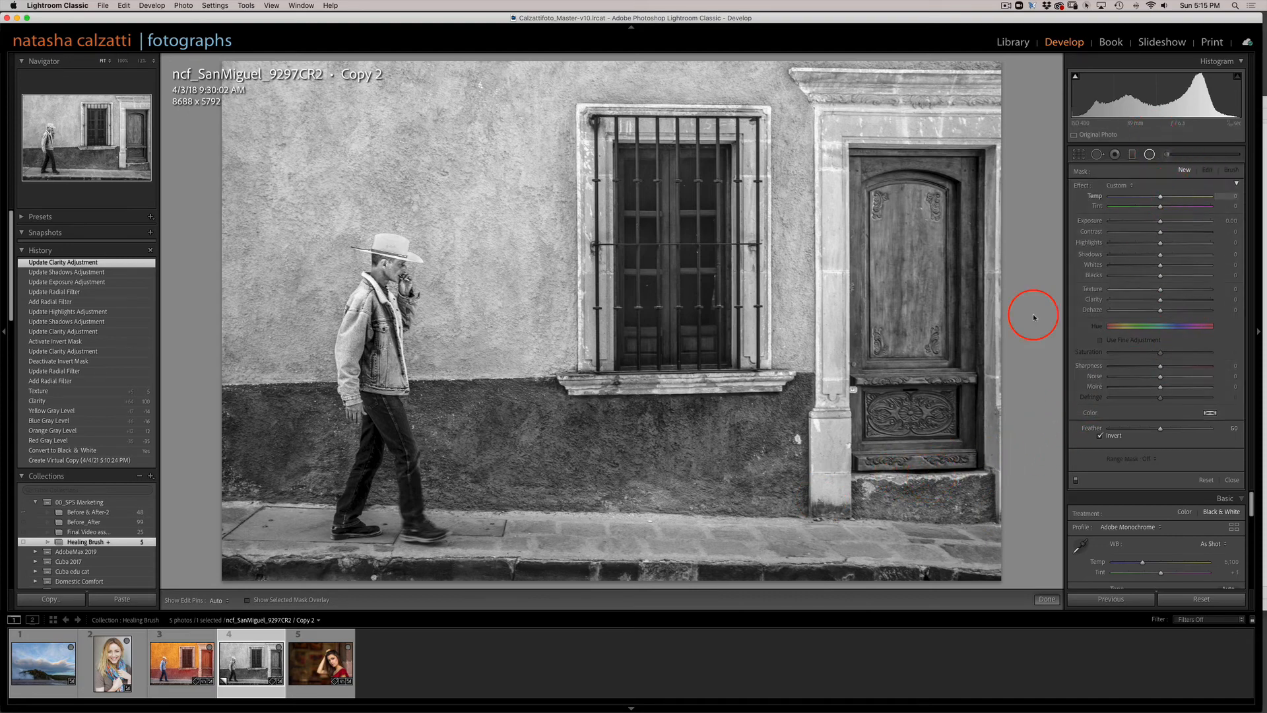
drag(712, 364, 901, 487)
drag(558, 305, 564, 344)
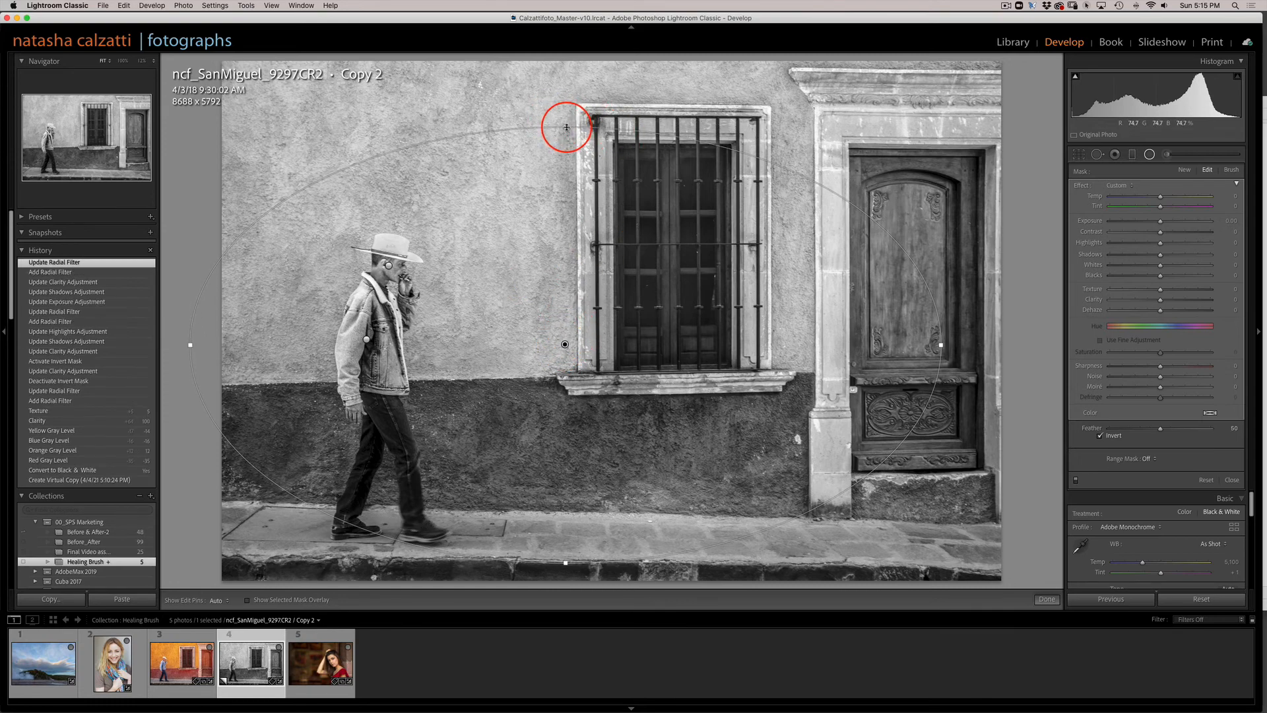
drag(567, 118, 579, 106)
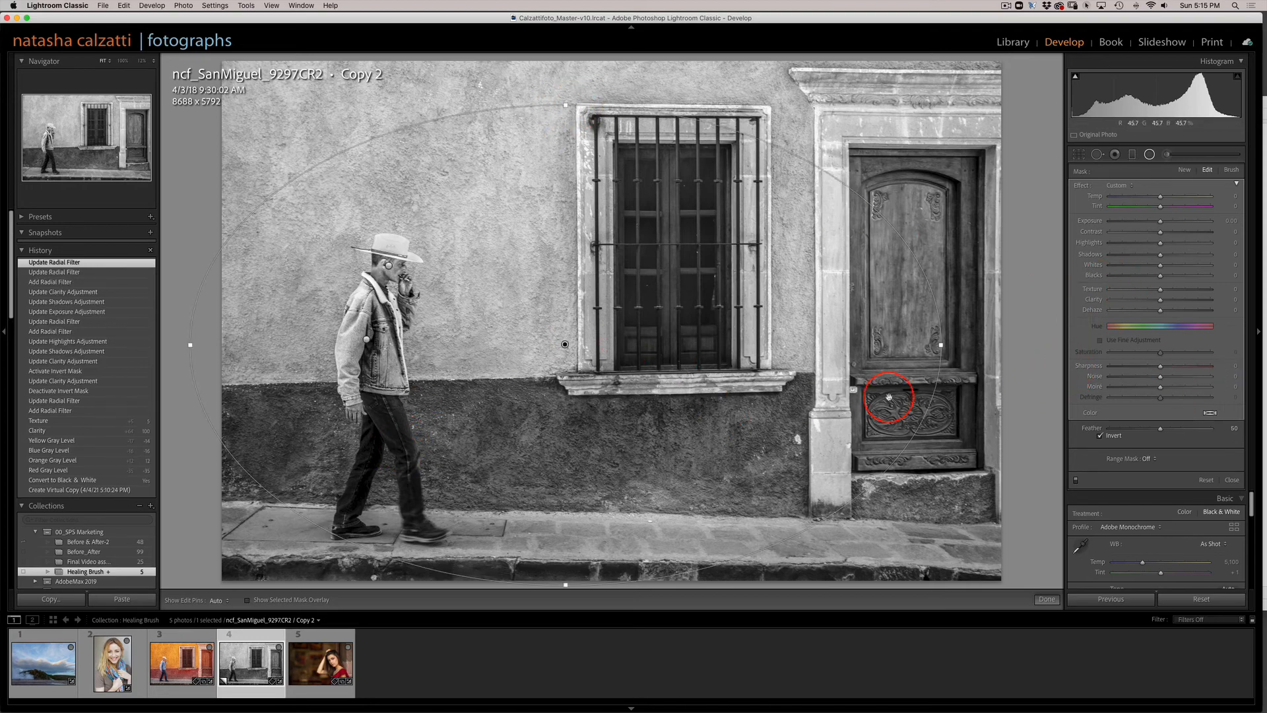
- Apply Shadows -77 outside the large radial filter by turning off inversion, and narrow its oval around the man and window
click(1101, 438)
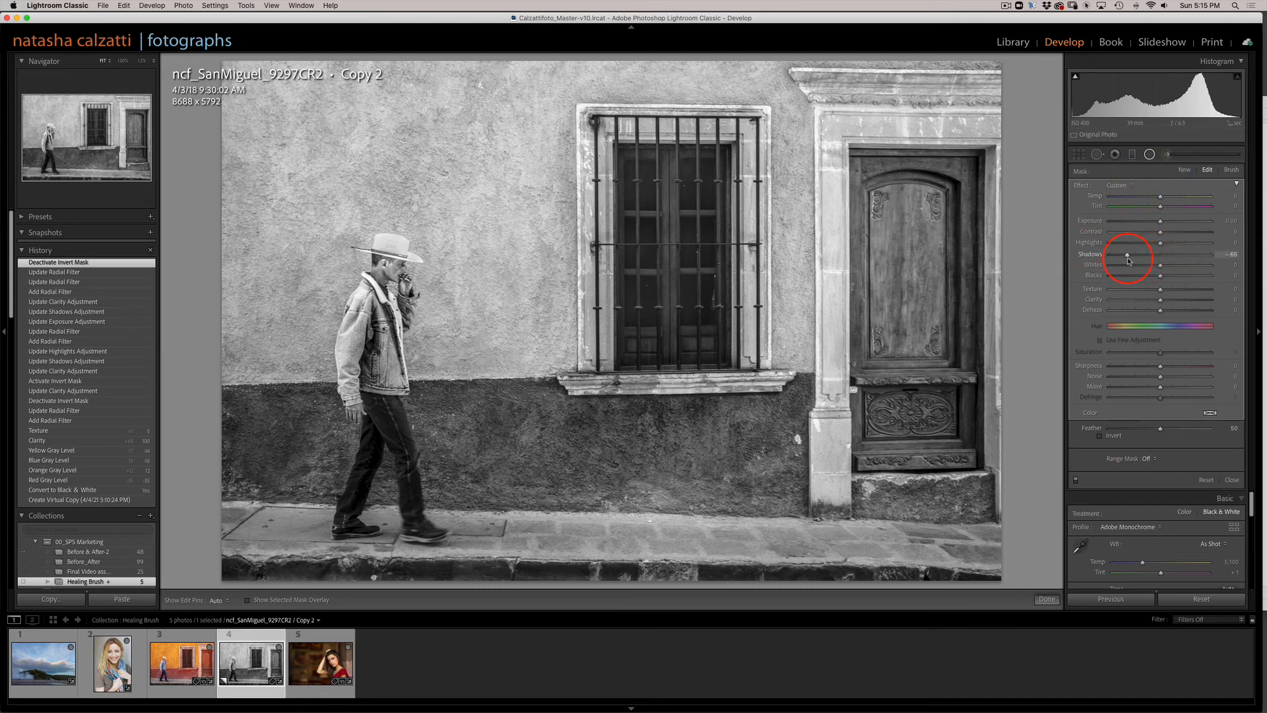
drag(1129, 260, 1103, 263)
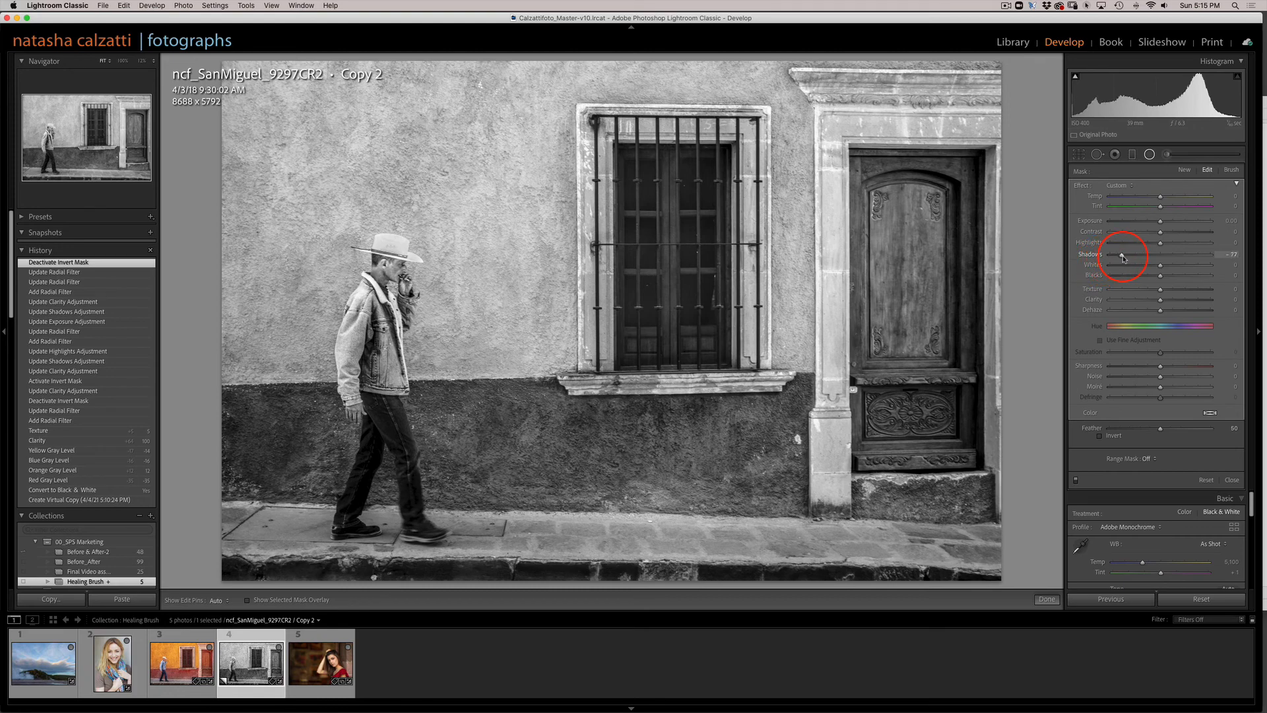
drag(1124, 258, 1122, 256)
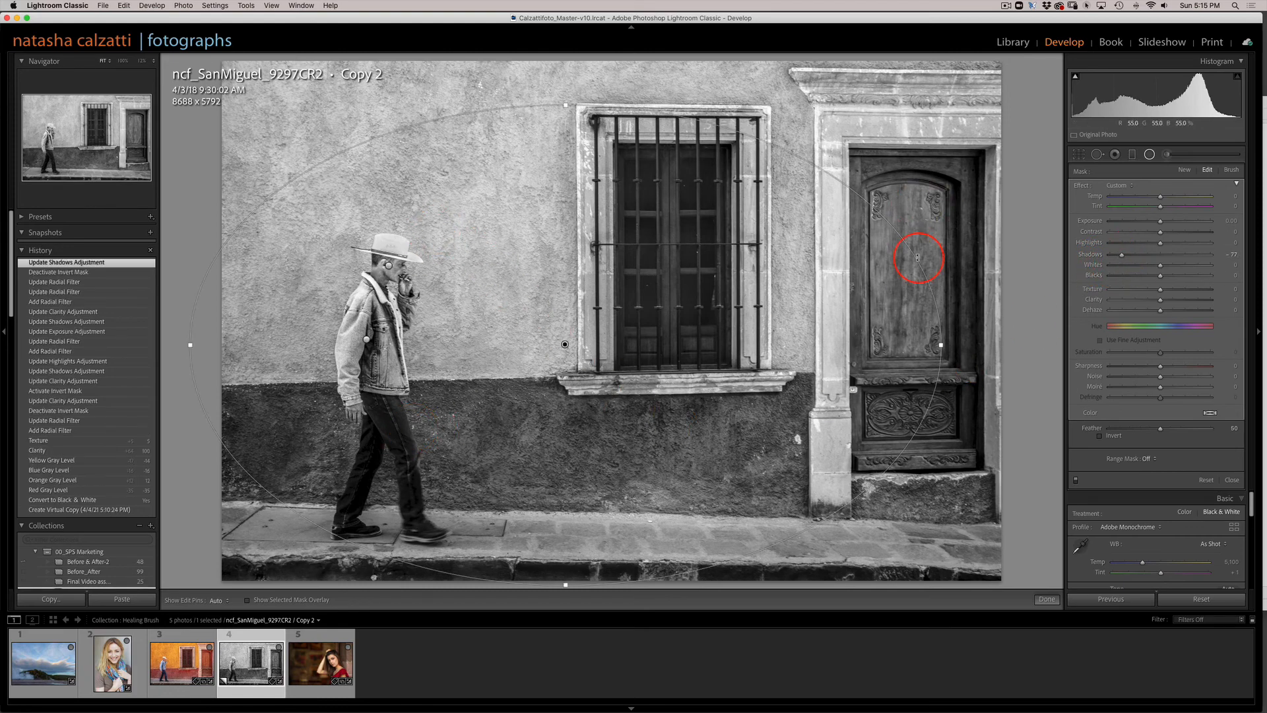
drag(942, 344, 741, 365)
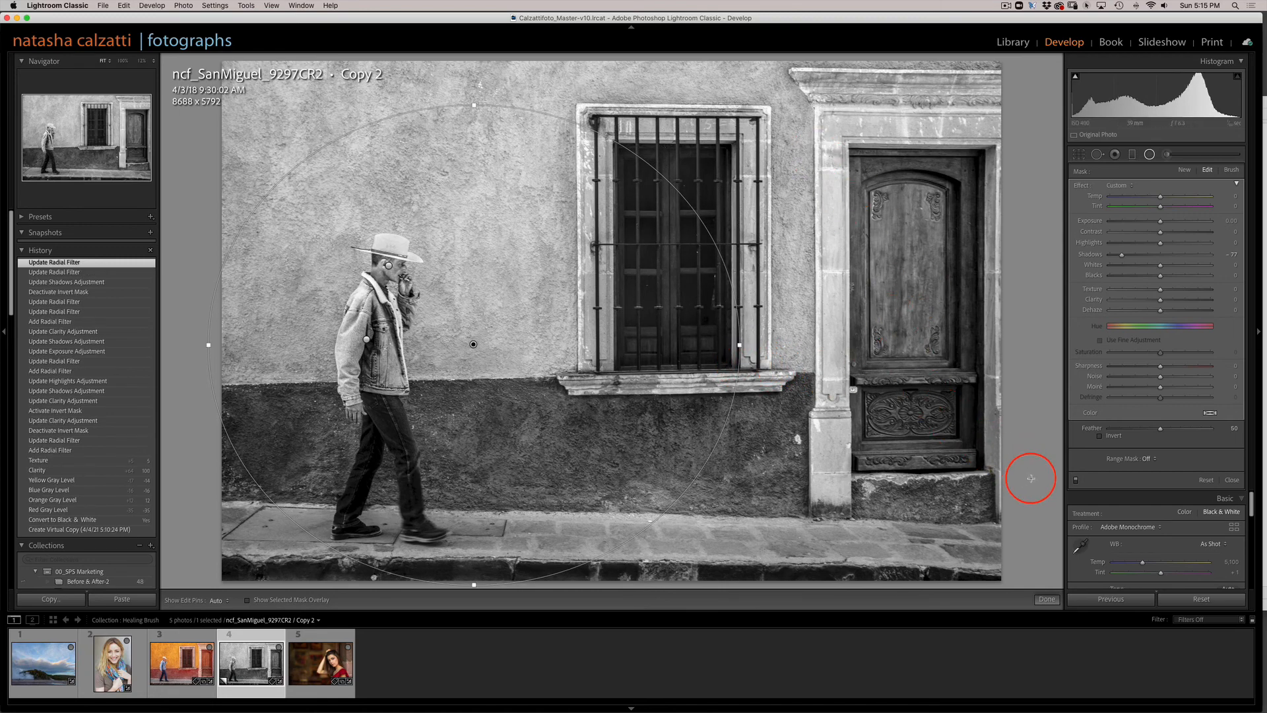